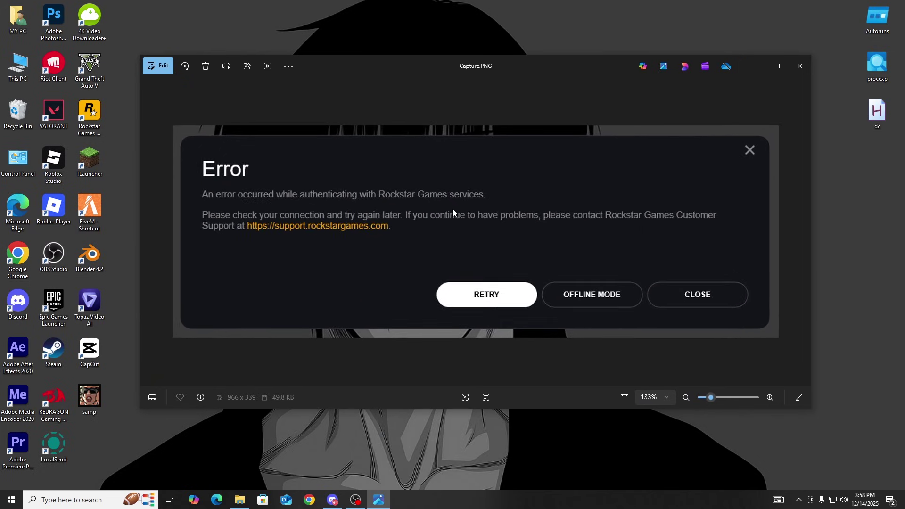
- Zoom and pan Capture.PNG in Photos to read the Rockstar Games services authentication error
scroll(452, 208, up, 1)
scroll(452, 208, down, 1)
scroll(322, 206, up, 1)
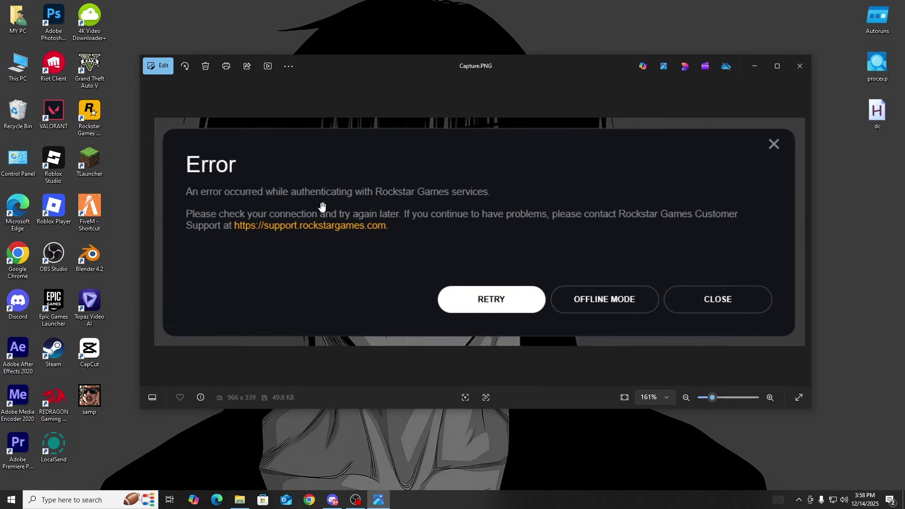
drag(322, 206, 443, 216)
scroll(442, 216, down, 1)
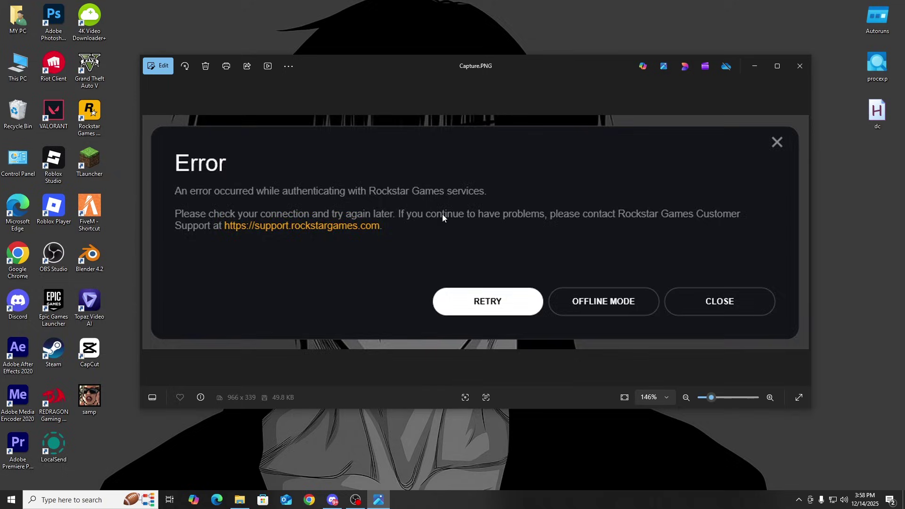
scroll(442, 217, down, 1)
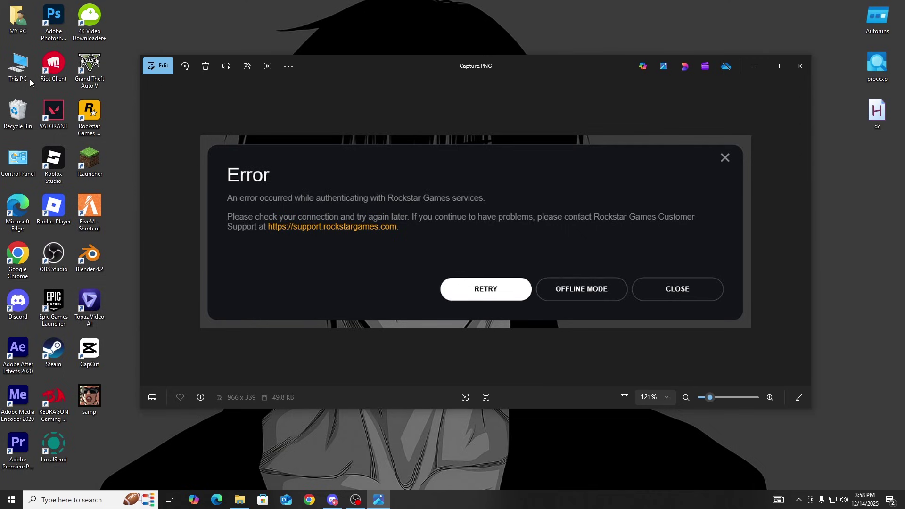
- Open This PC in File Explorer and go to the Documents folder
double_click(4, 63)
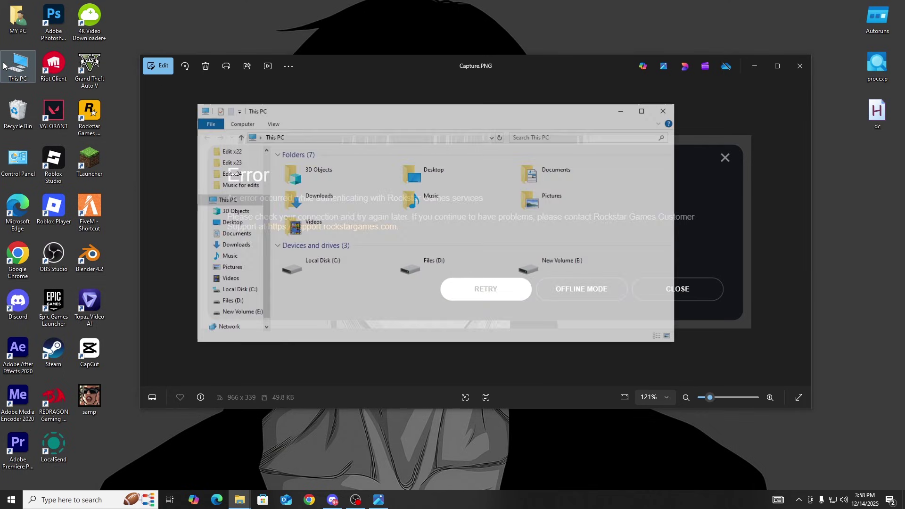
scroll(222, 204, up, 2)
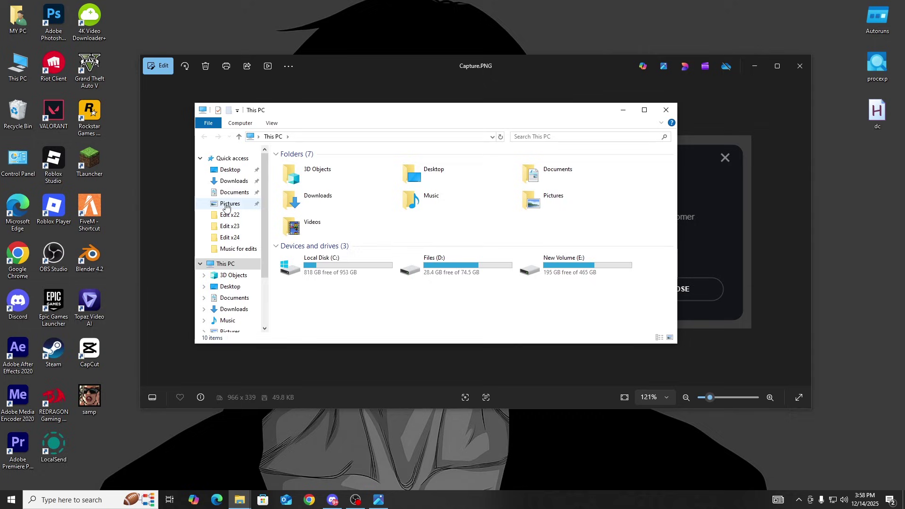
click(231, 193)
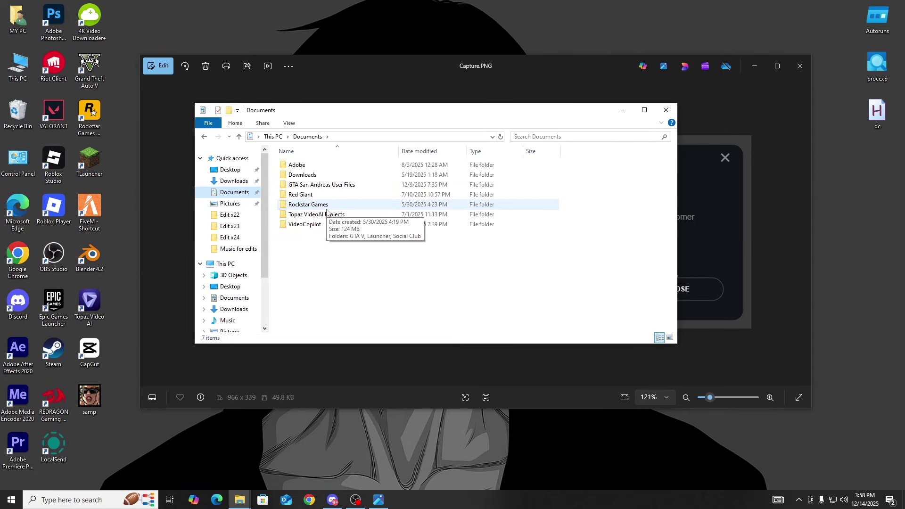
- Check the Rockstar Games folder's context menu without choosing anything, then close the Documents window
click(298, 205)
right_click(298, 205)
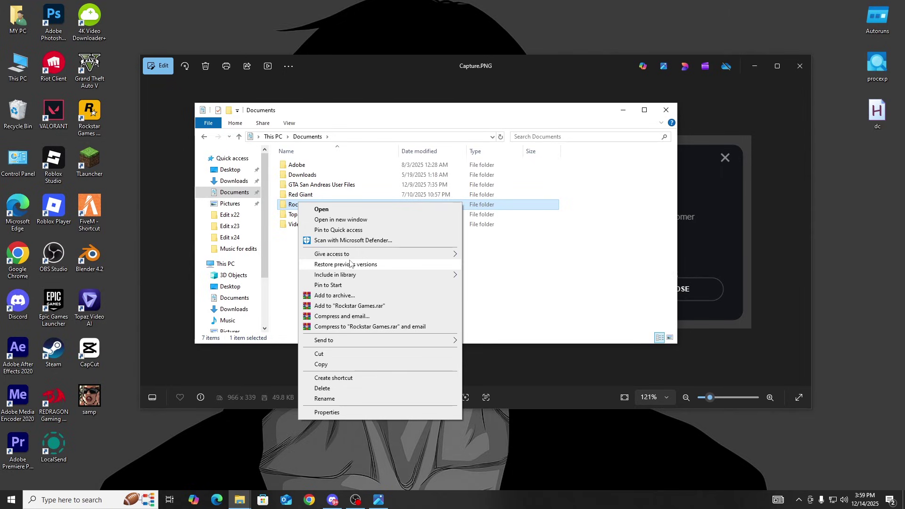
click(531, 269)
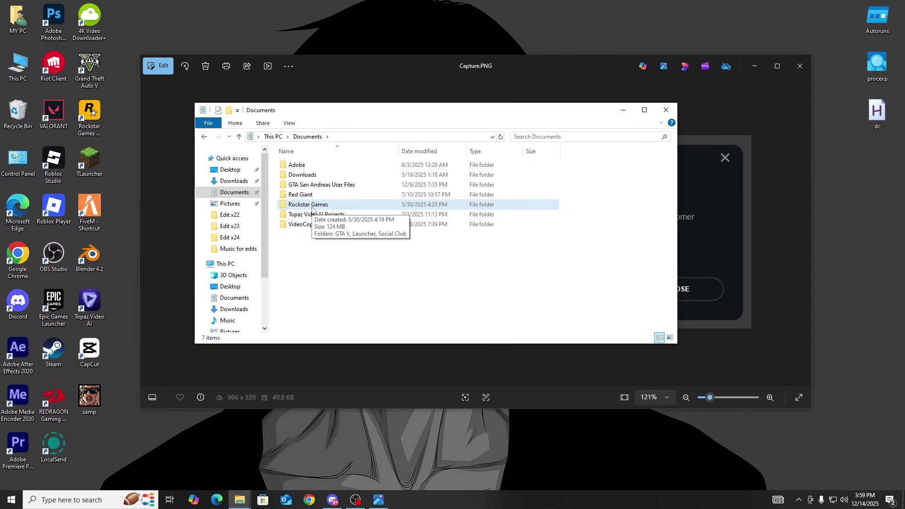
click(666, 110)
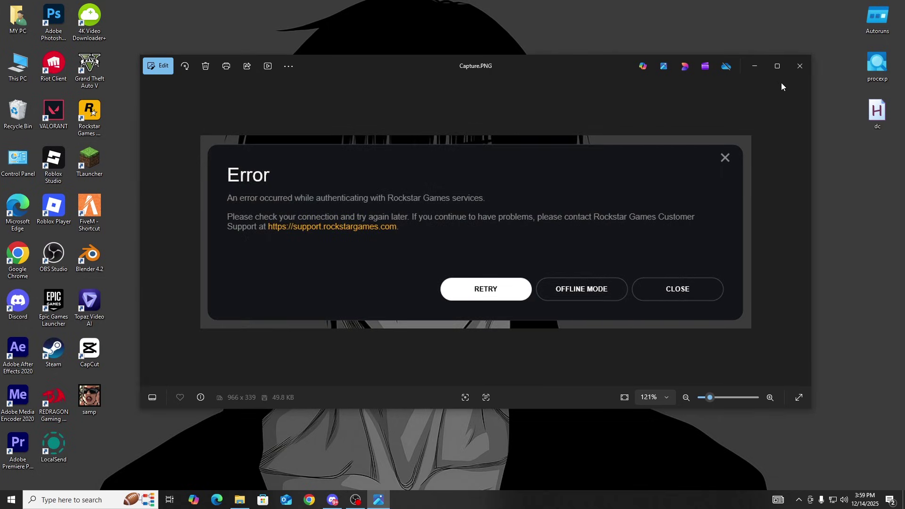
- Close Photos and open the AppData folder through the Run dialog with 'appdata'
click(804, 67)
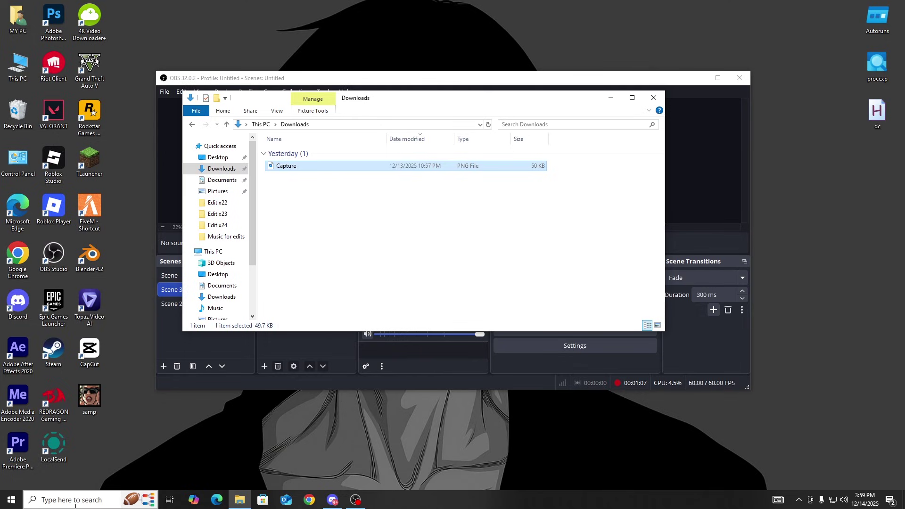
click(42, 500)
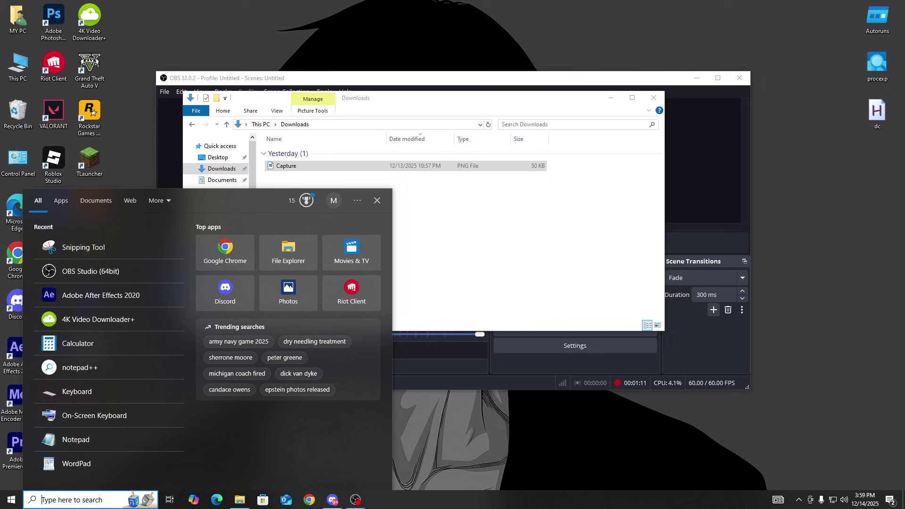
key(super+r)
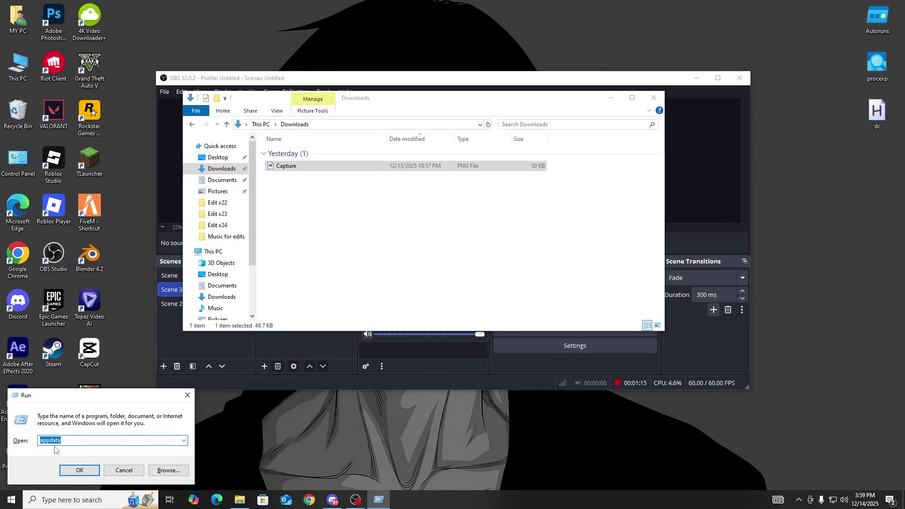
text(appdata)
key(Return)
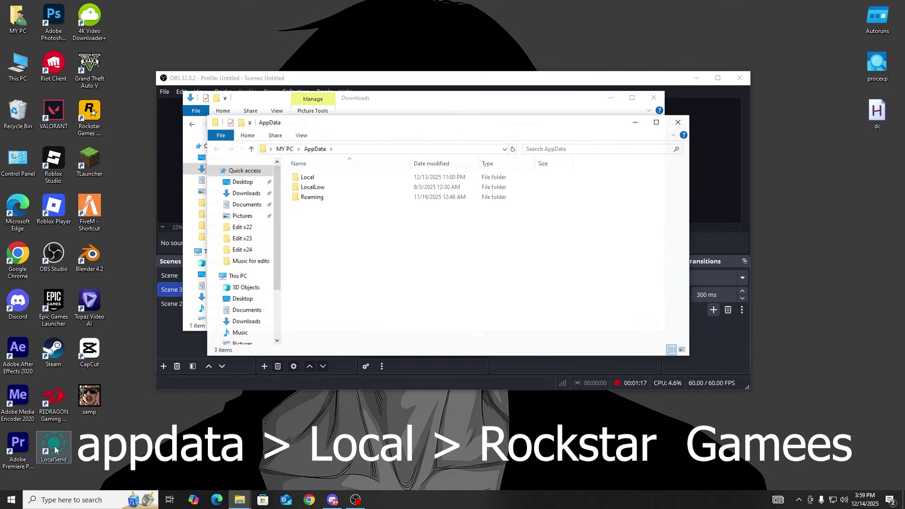
- Open AppData's Local folder and locate the Rockstar Games folder
double_click(310, 179)
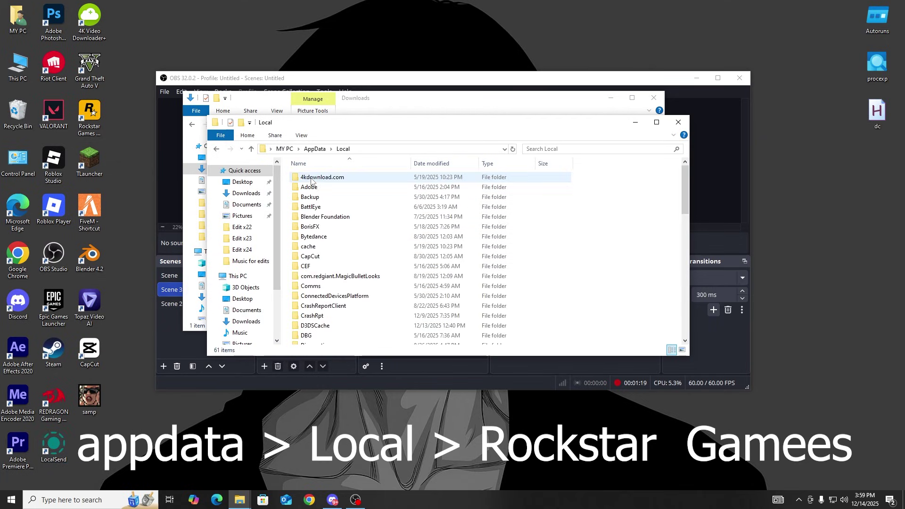
scroll(319, 330, down, 4)
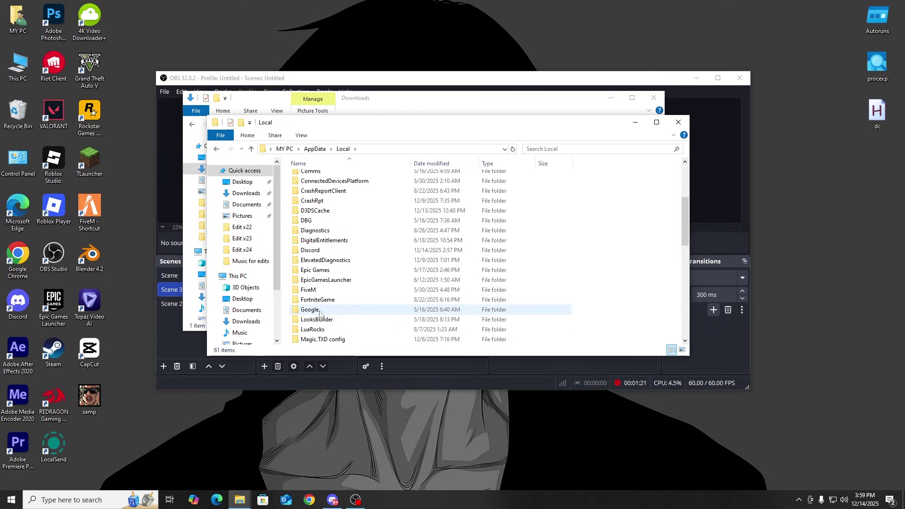
scroll(320, 313, down, 2)
click(322, 290)
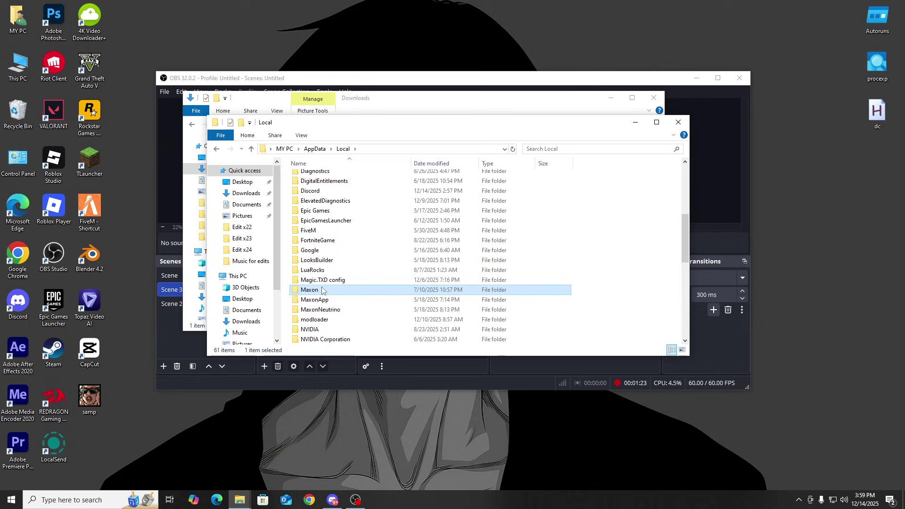
scroll(322, 290, down, 7)
text(ri)
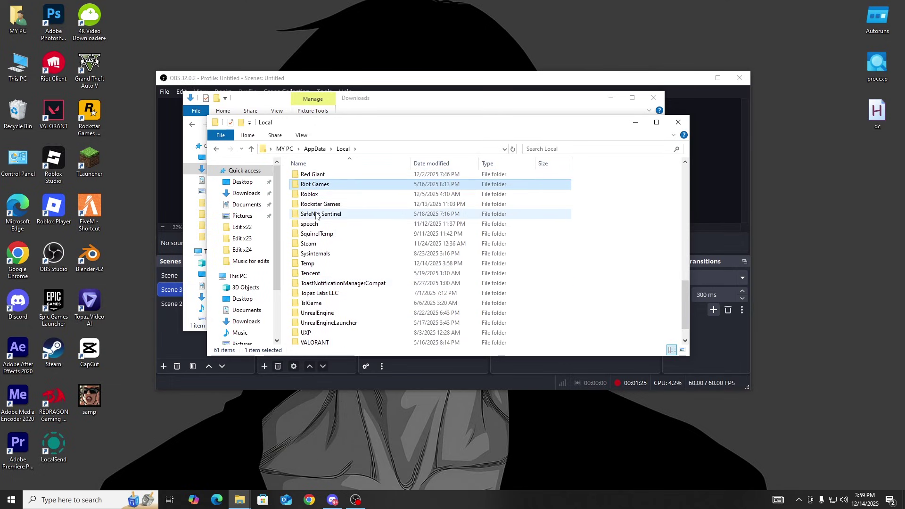
click(316, 205)
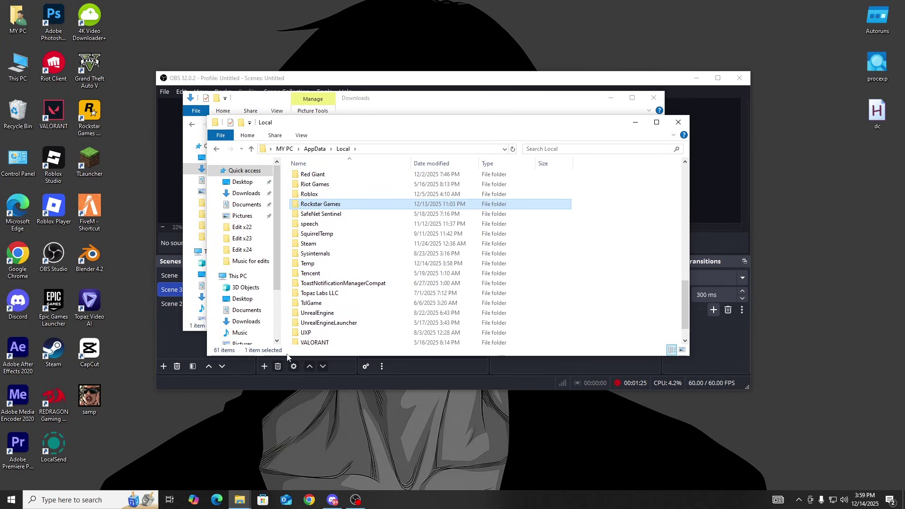
- View the Rockstar Games folder's properties, then close them and both Explorer windows
right_click(332, 205)
click(362, 414)
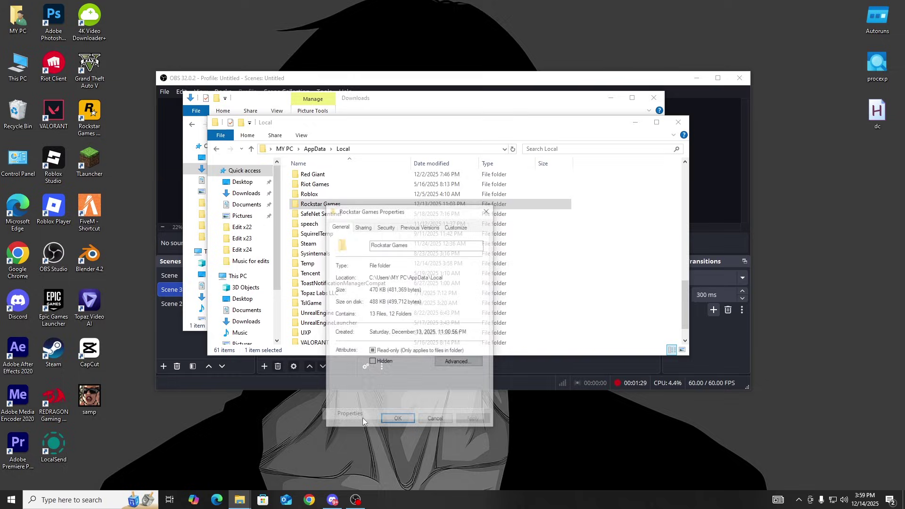
click(488, 211)
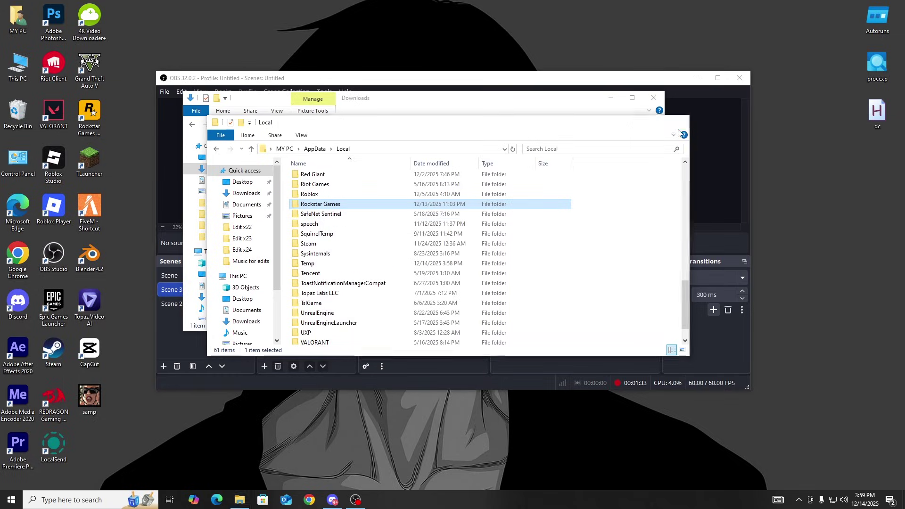
click(679, 123)
click(653, 97)
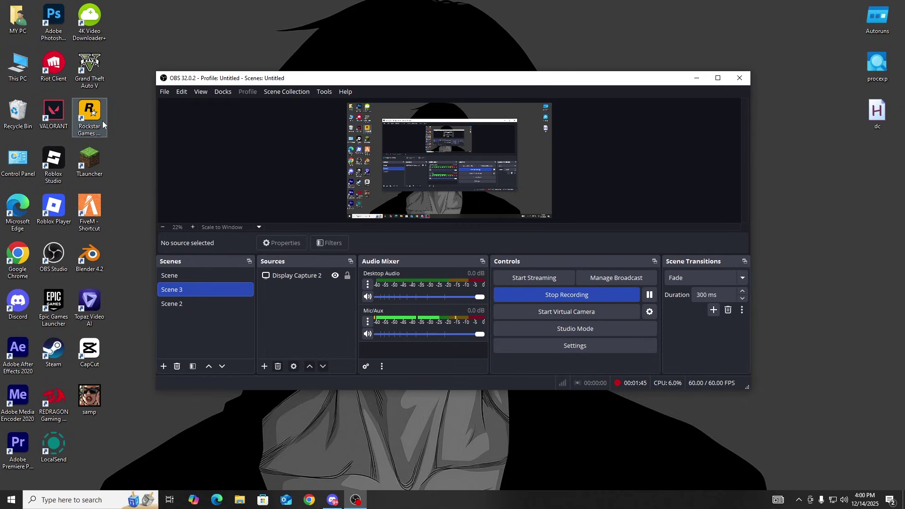
right_click(479, 499)
click(505, 463)
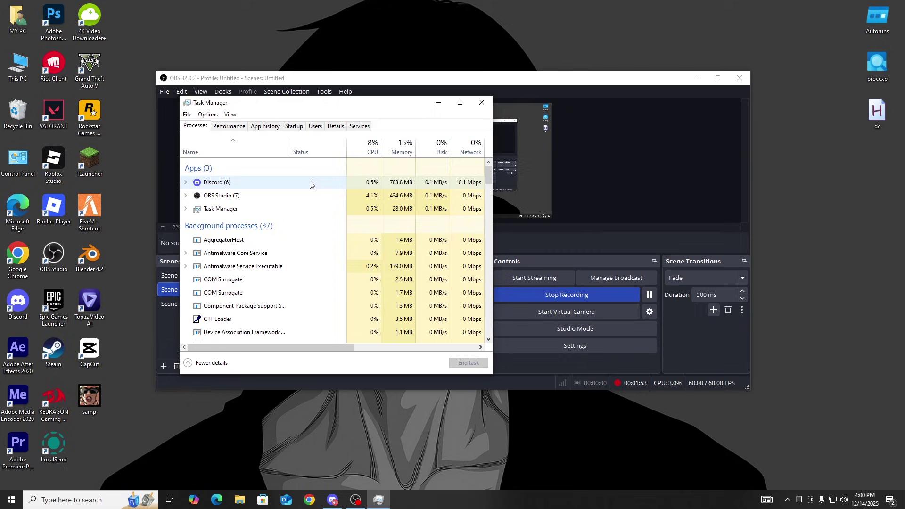
scroll(309, 182, down, 5)
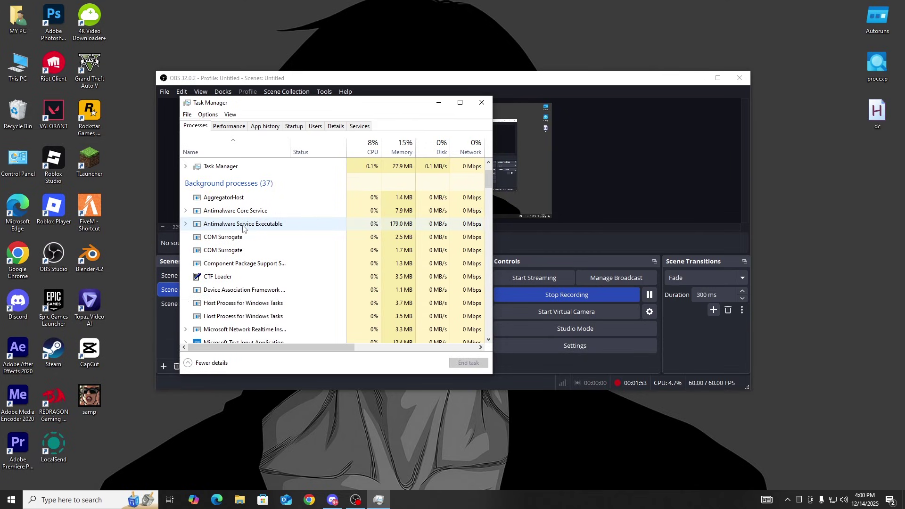
click(481, 103)
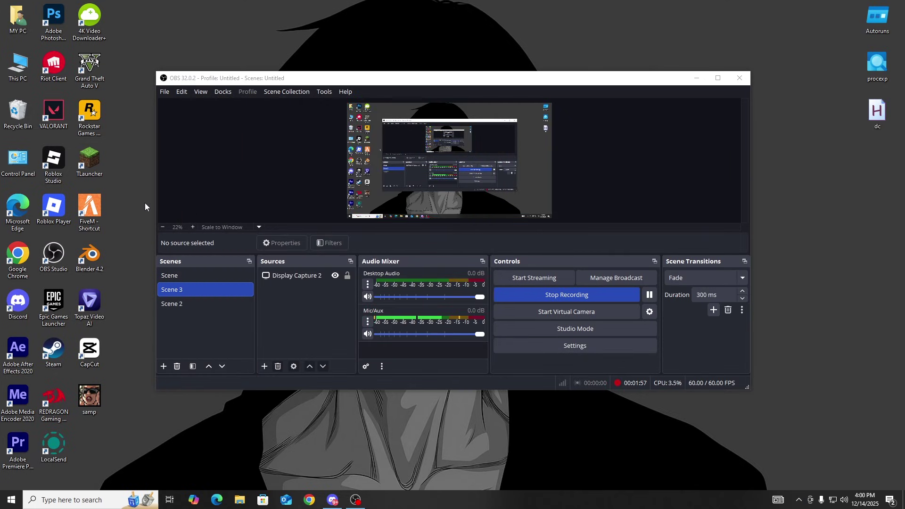
click(91, 132)
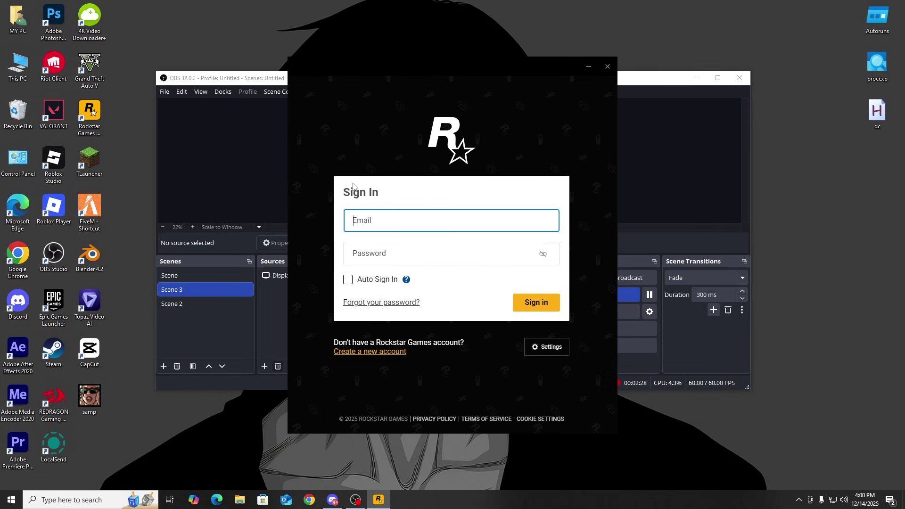
- Enable Auto Sign In in Rockstar Games Launcher and focus the email field
click(348, 280)
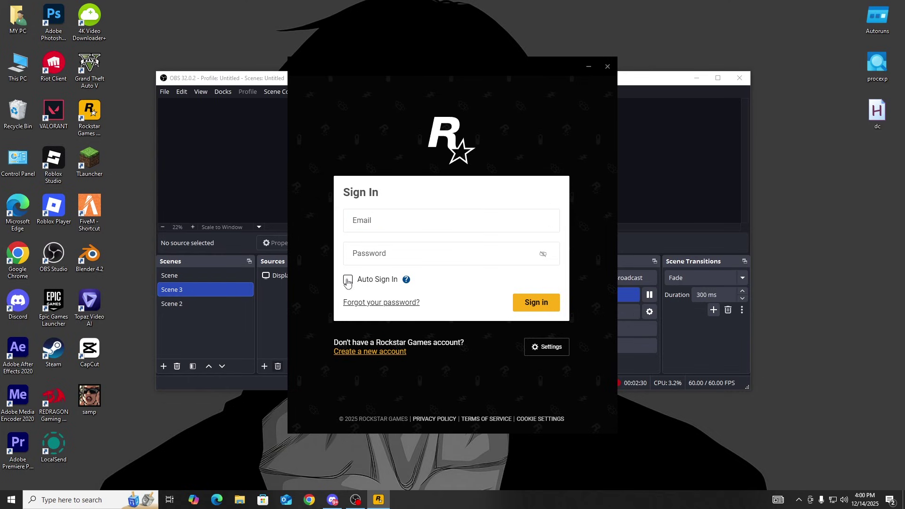
click(368, 226)
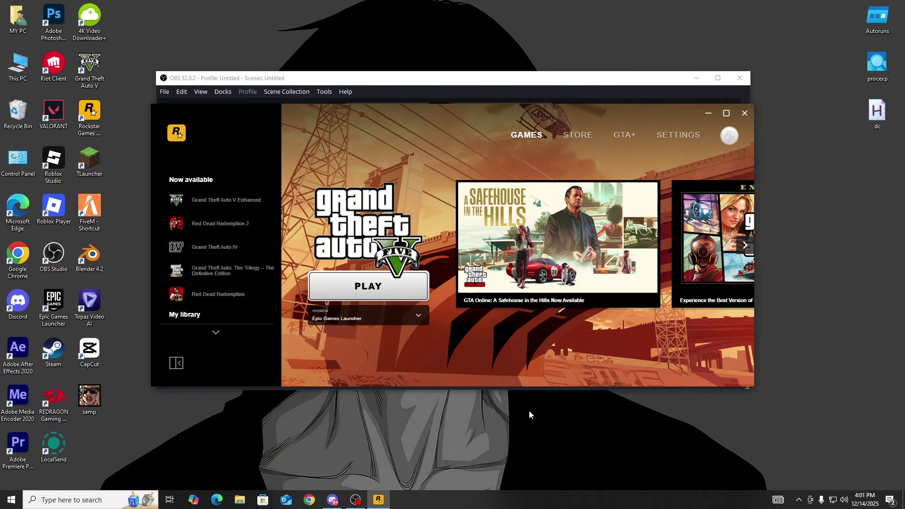
- Open the Epic Games Launcher library, then refresh the desktop
click(53, 304)
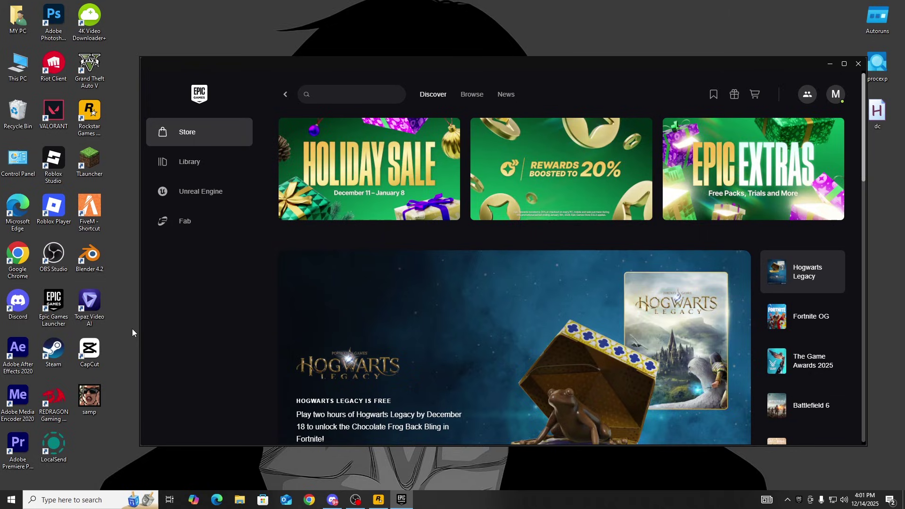
click(204, 165)
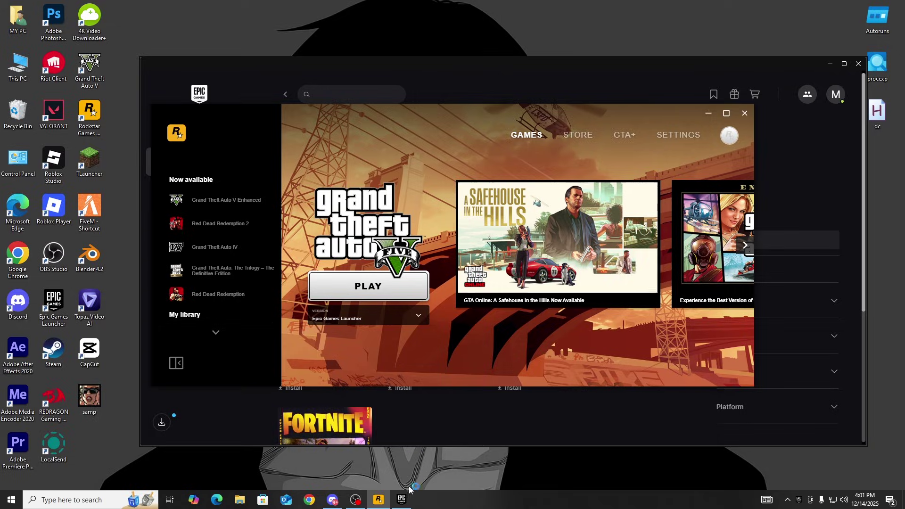
mouse_move(407, 495)
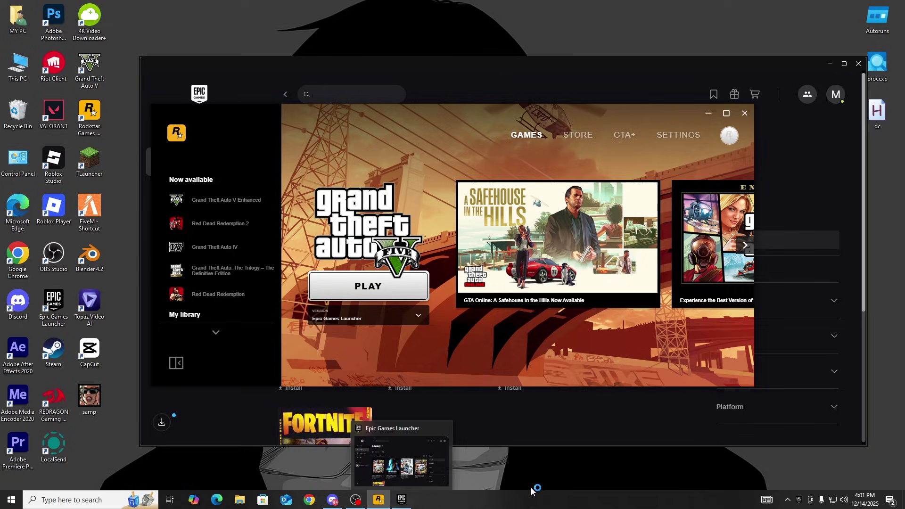
right_click(535, 485)
click(551, 399)
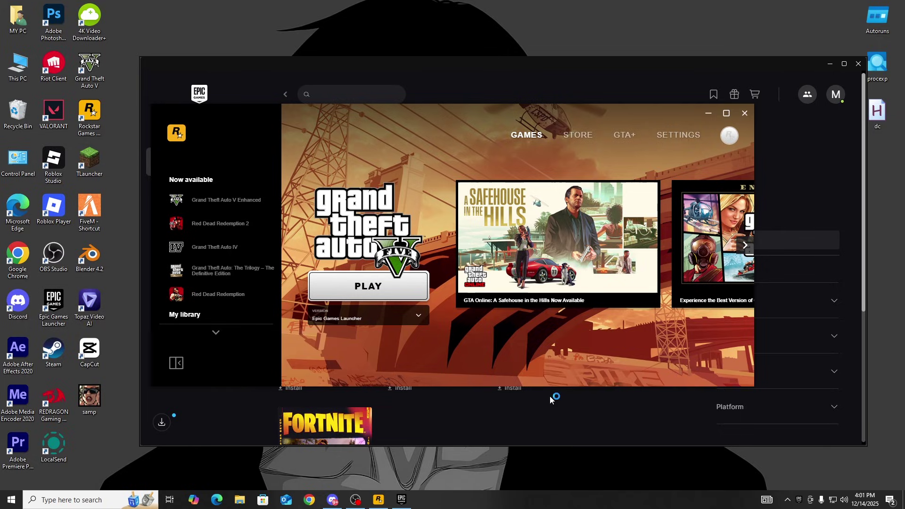